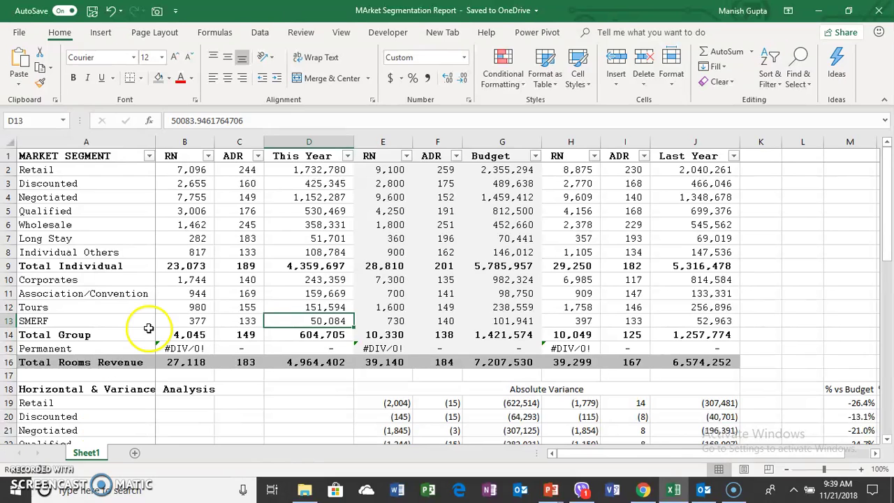
Review the segment labels from Individual Others up to the MARKET SEGMENT header, then select Total Rooms Revenue
left_click(129, 249)
key("Up")
key("Up")
key("Up")
key("Up")
key("Up")
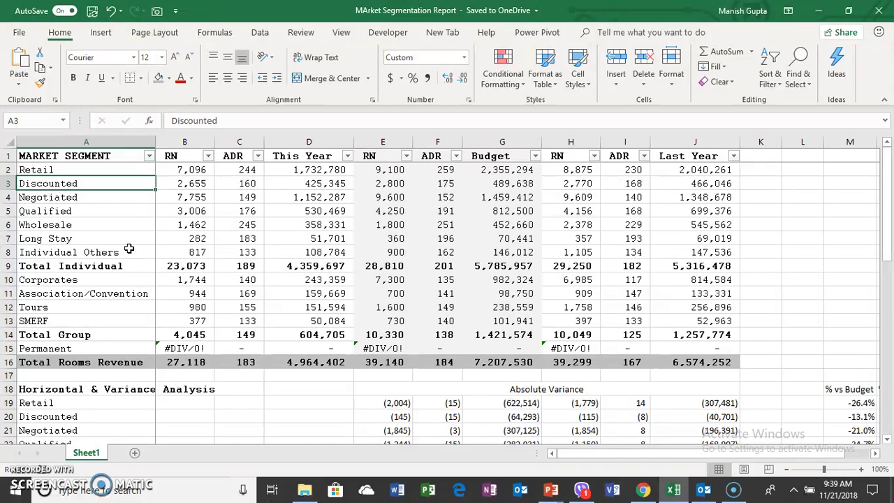
key("Up")
key("Up")
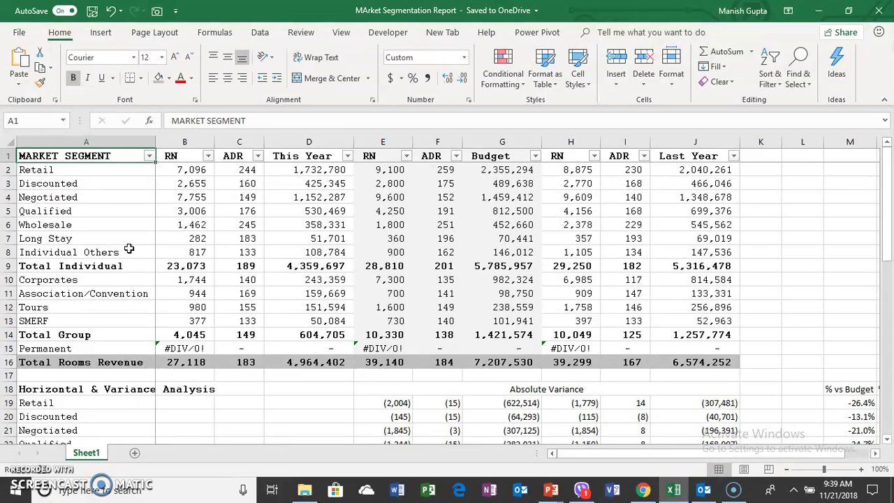
left_click(104, 362)
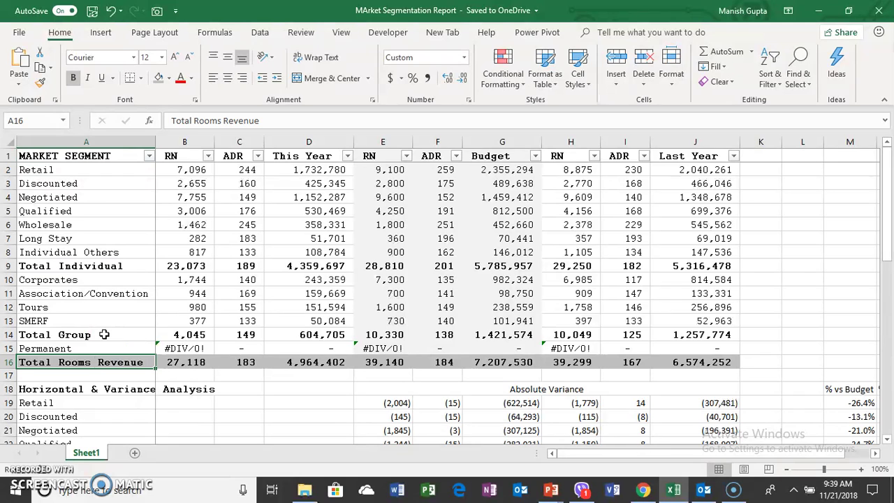
left_click(82, 361)
Inspect the Retail room-nights formula in B2 and return to the Retail label
left_click(39, 172)
key("Down")
key("Down")
key("Down")
key("Down")
key("Down")
key("Down")
key("Down")
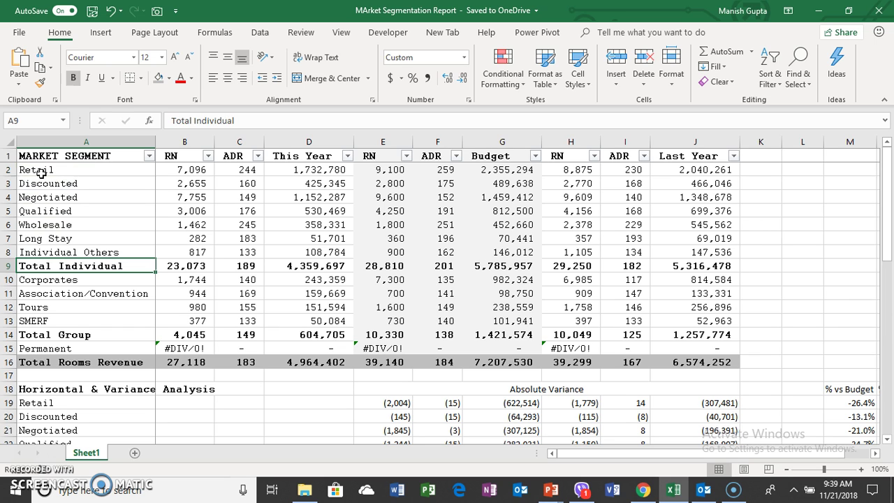
key("Up")
key("Up")
key("Up")
key("Up")
key("Up")
key("Up")
key("Up")
key("Right")
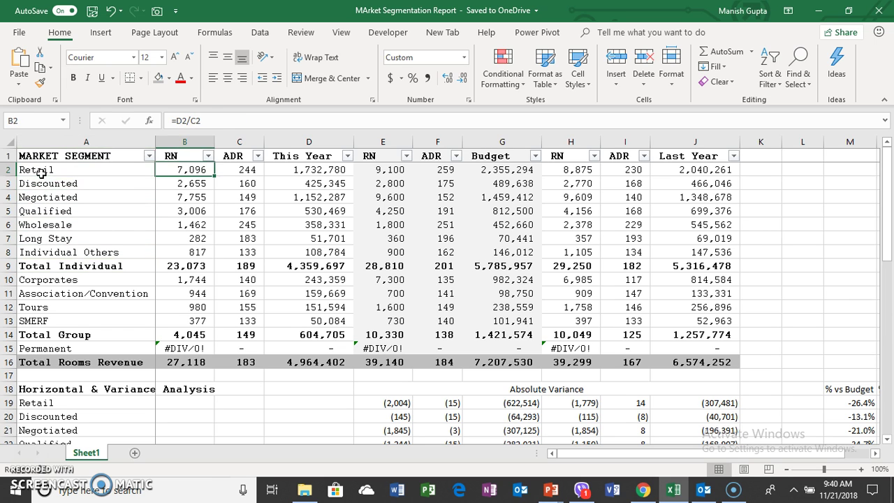
left_click(42, 175)
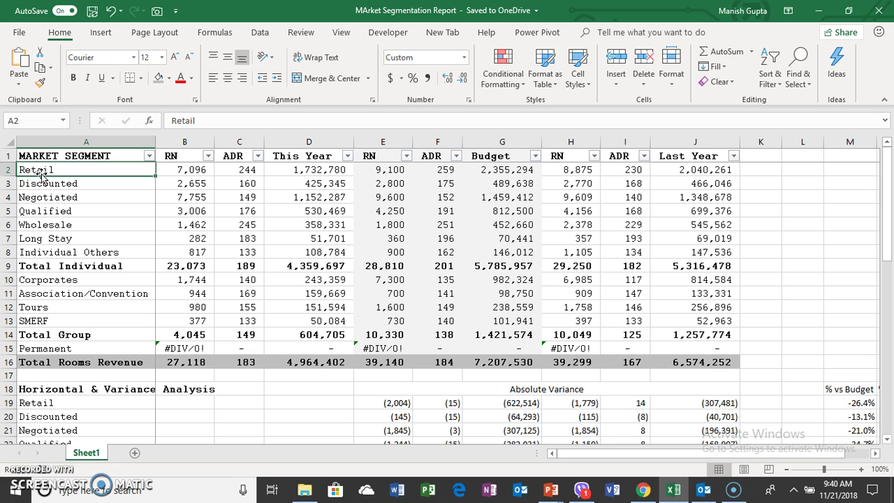
Step through Discounted, Negotiated, Qualified, Wholesale and Long Stay to the Total Individual subtotal
key("Down")
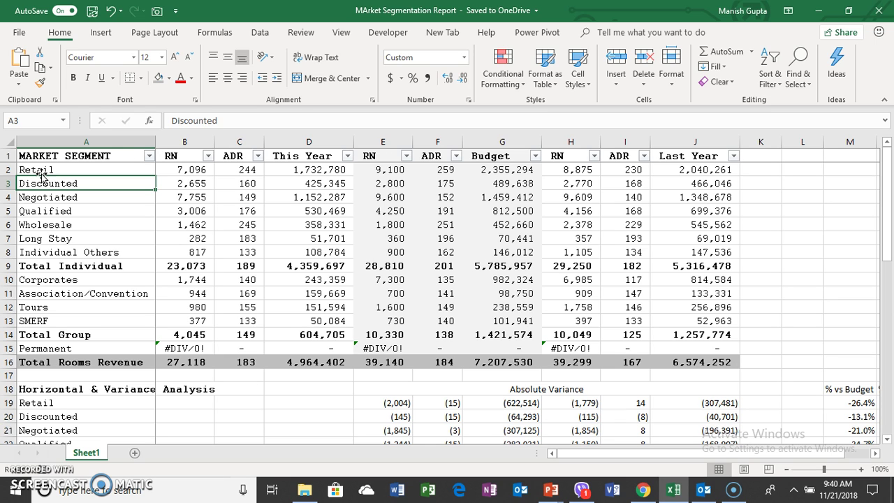
key("Down")
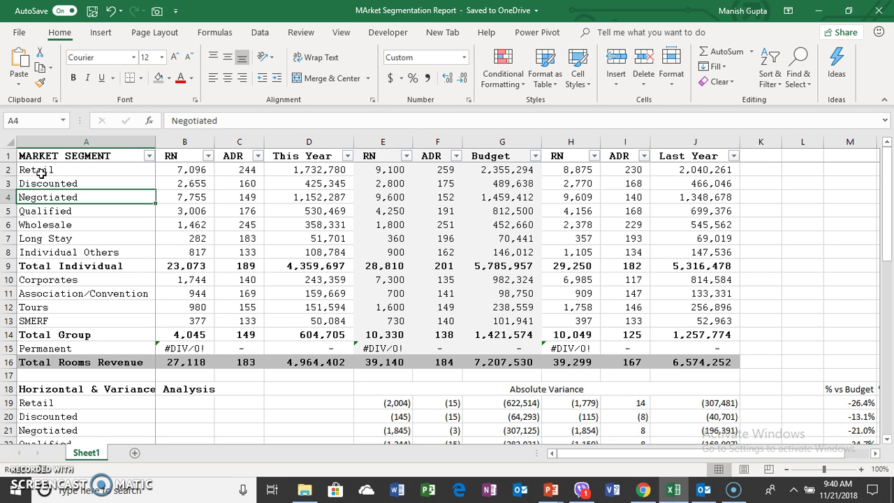
key("Down")
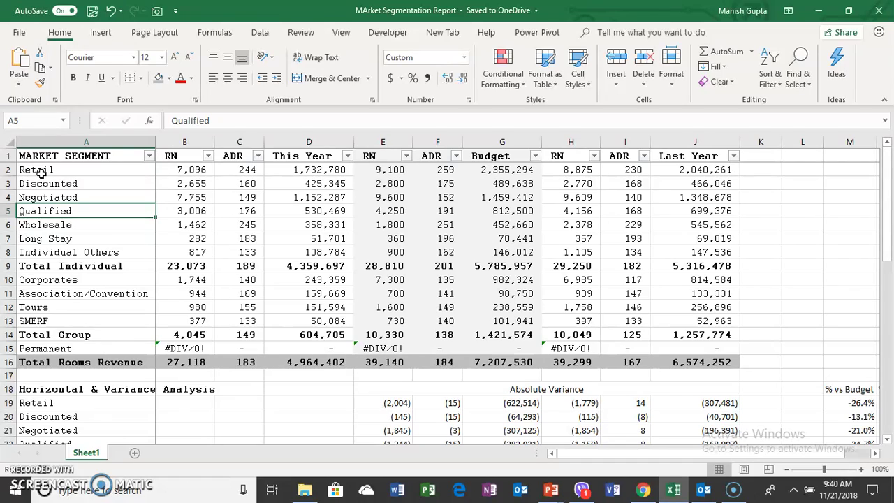
key("Down")
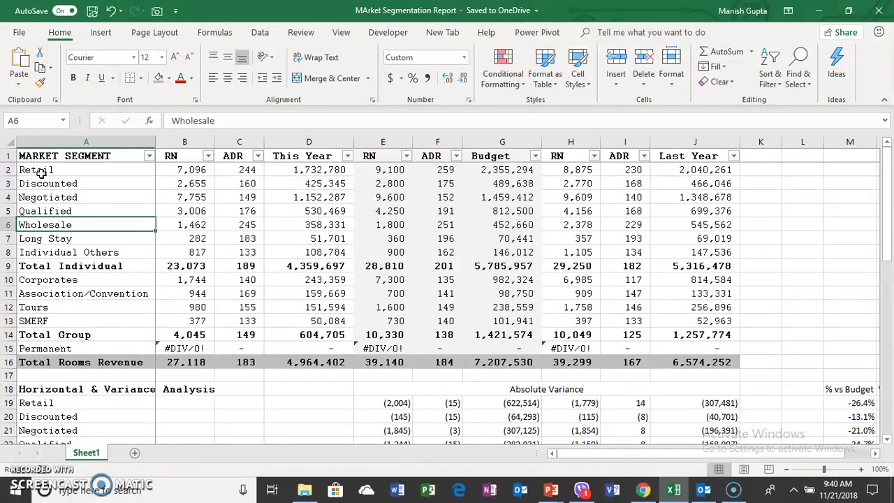
key("Down")
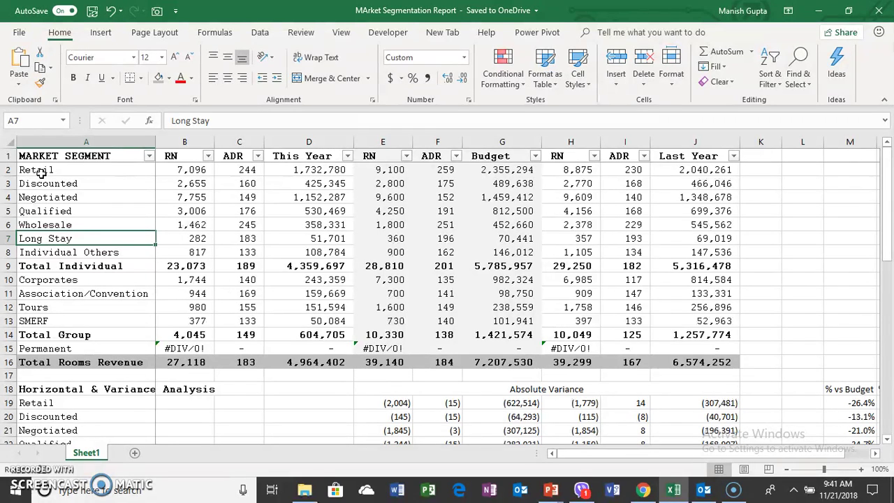
key("Down")
key("Down")
key("Down")
key("Down")
key("Down")
key("Down")
key("Down")
key("Down")
key("Down")
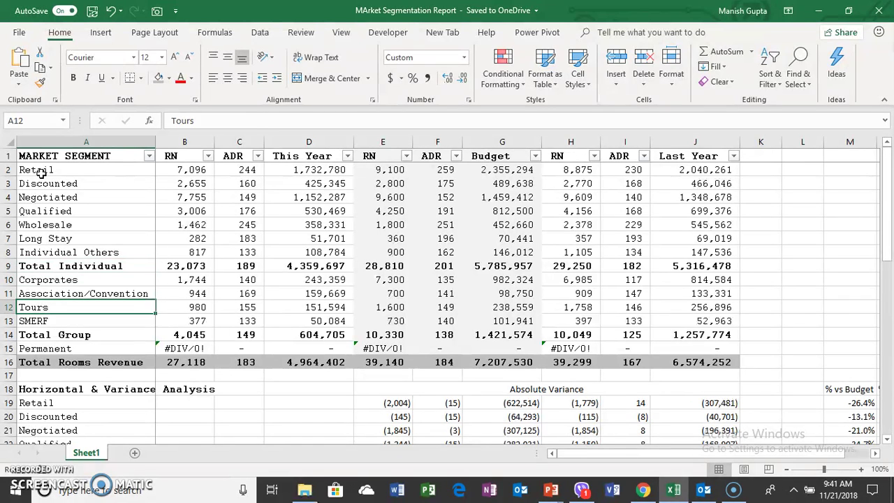
key("Up")
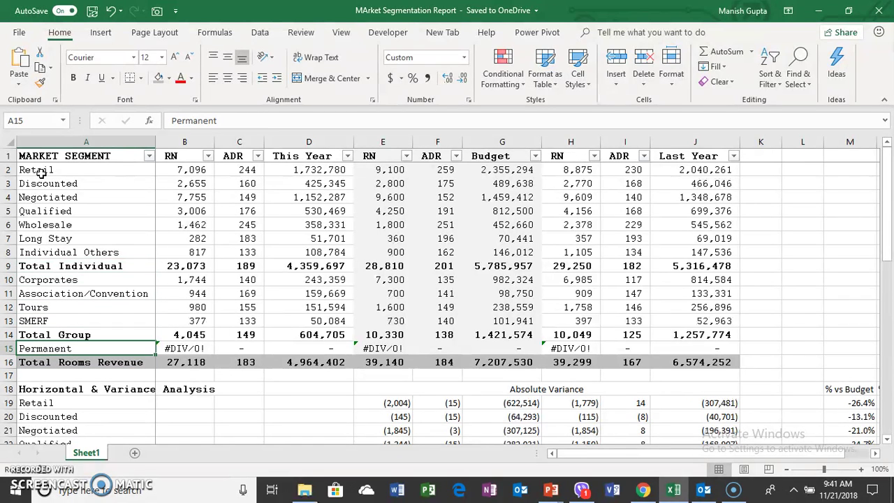
key("Up")
key("Up")
key("Up")
key("Up")
key("Up")
key("Up")
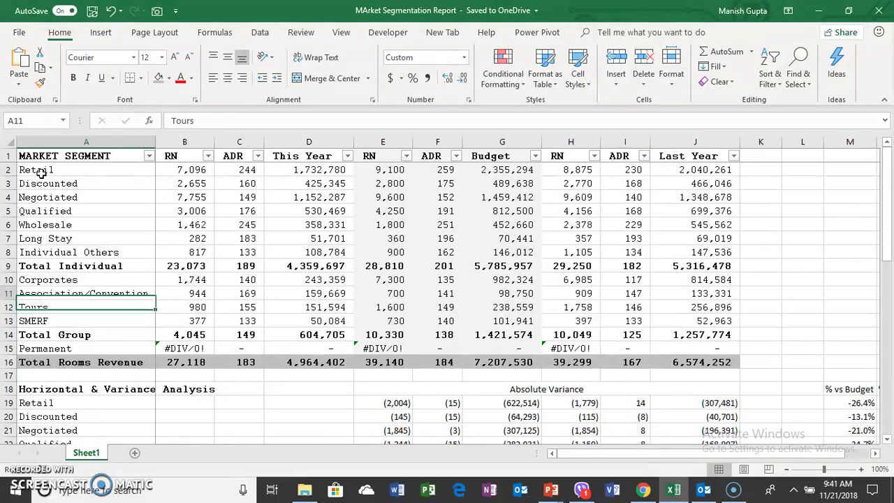
key("Up")
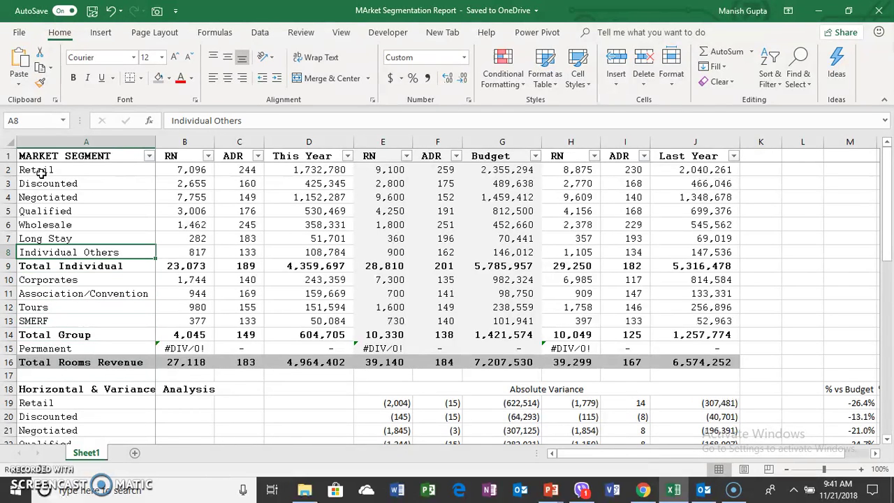
Walk through Corporates, Association/Convention, Tours and SMERF, checking their room-nights formulas in B13 and B12
key("Down")
key("Up")
key("Up")
key("Up")
key("Up")
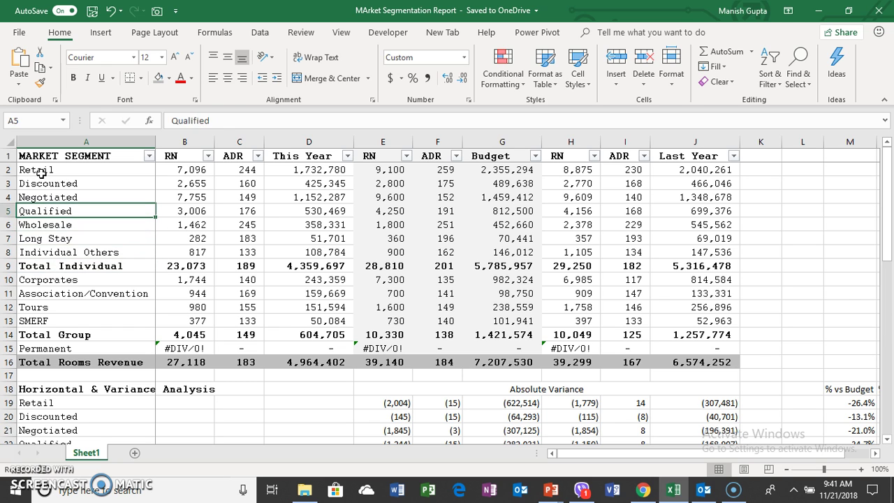
key("Down")
key("Down")
key("Down")
key("Down")
key("Down")
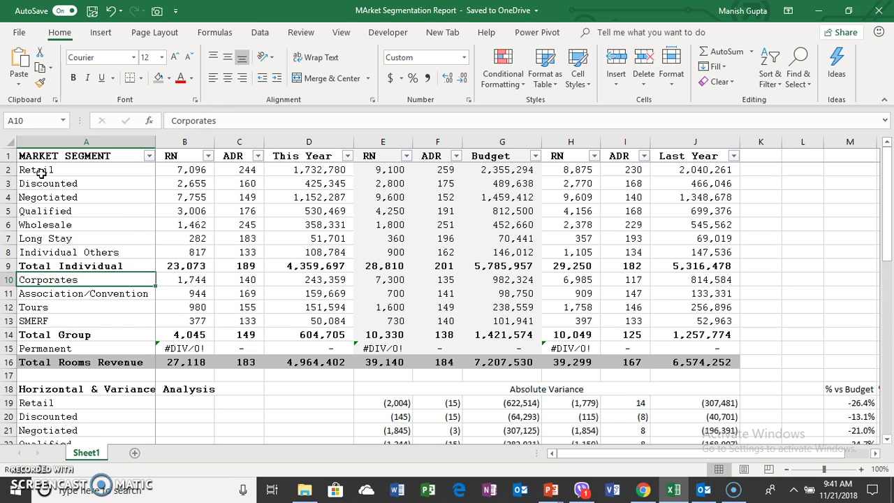
key("Down")
key("Down")
key("Down")
key("Down")
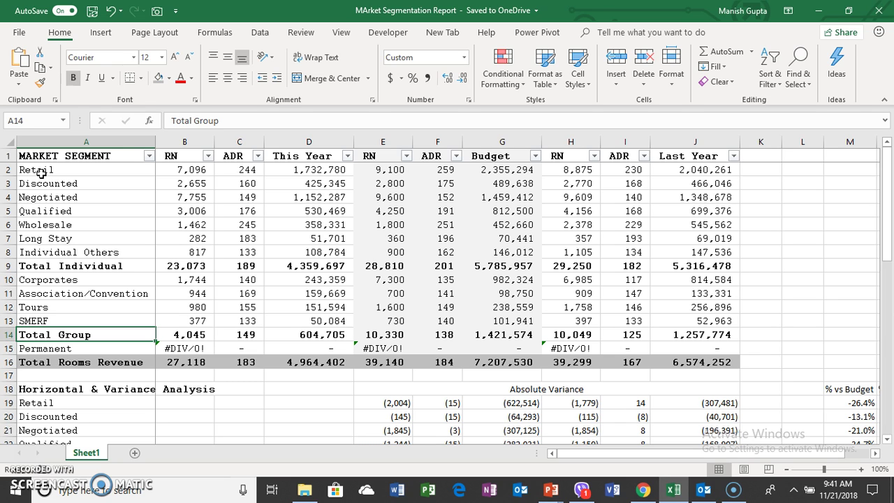
key("Up")
key("Up")
key("Up")
key("Up")
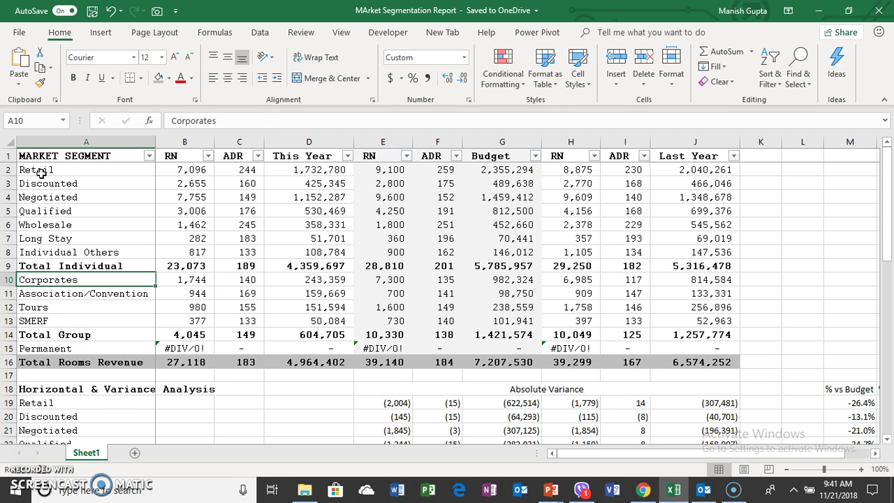
key("Down")
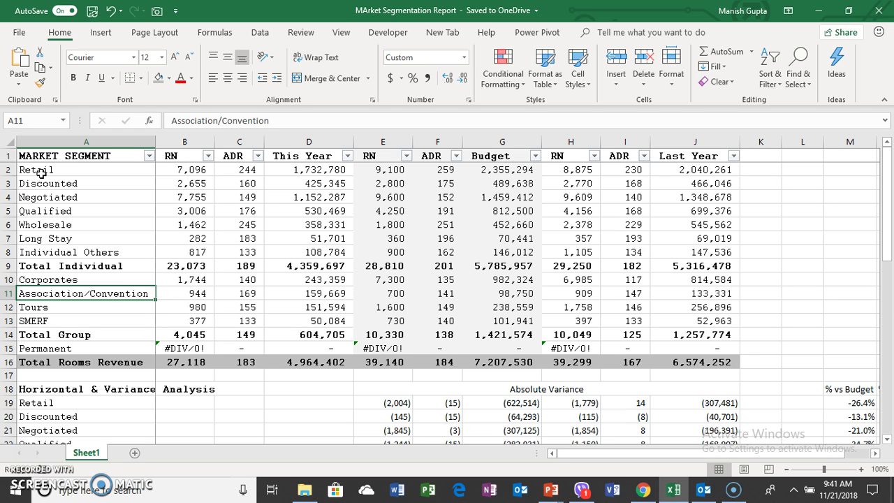
key("Down")
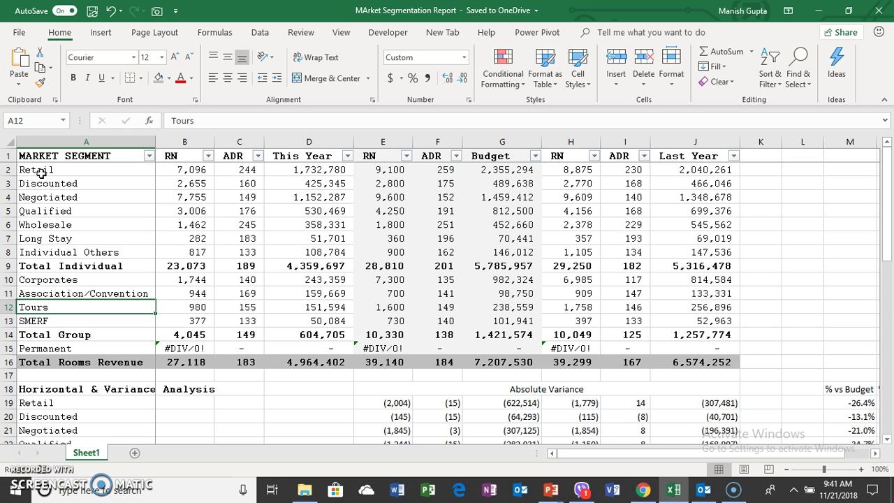
key("Down")
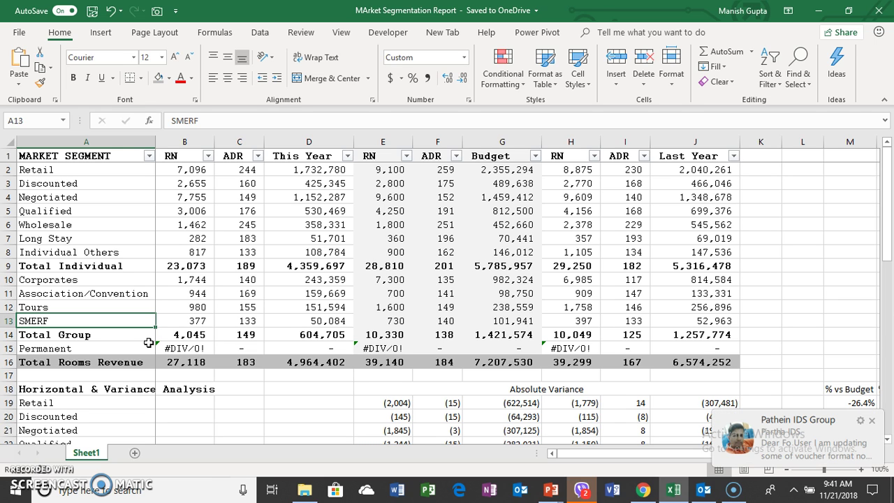
key("Right")
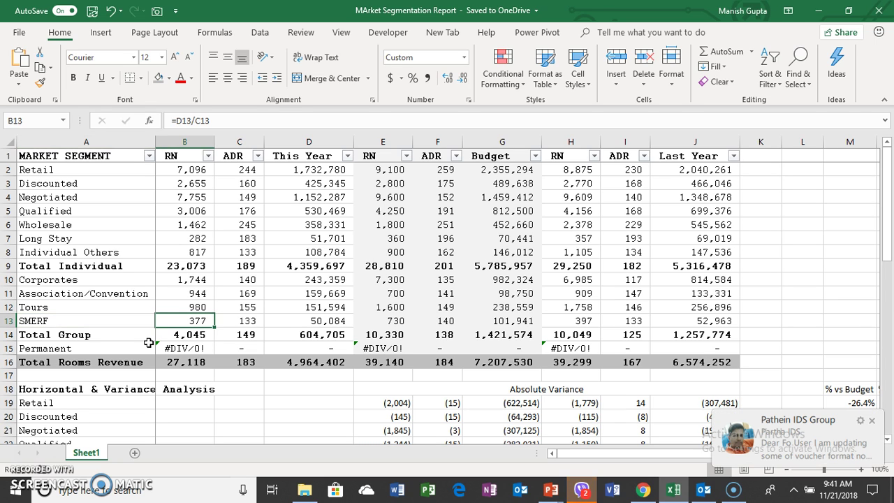
key("Up")
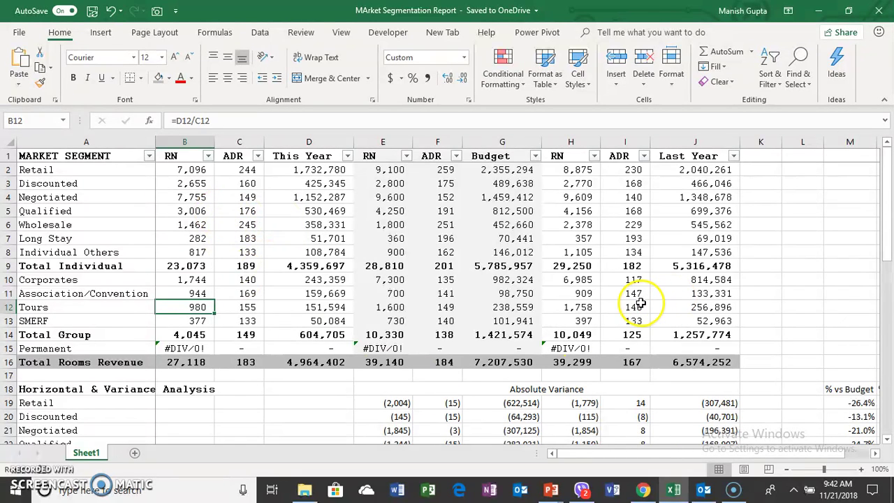
Bring the variance rows through Total Rooms Revenue into view and check the Discounted variance formula in E20
key("Down")
key("Down")
key("Down")
key("Down")
key("Down")
key("Down")
key("Down")
key("Down")
key("Down")
key("Down")
key("Down")
key("Down")
key("Down")
key("Down")
key("Down")
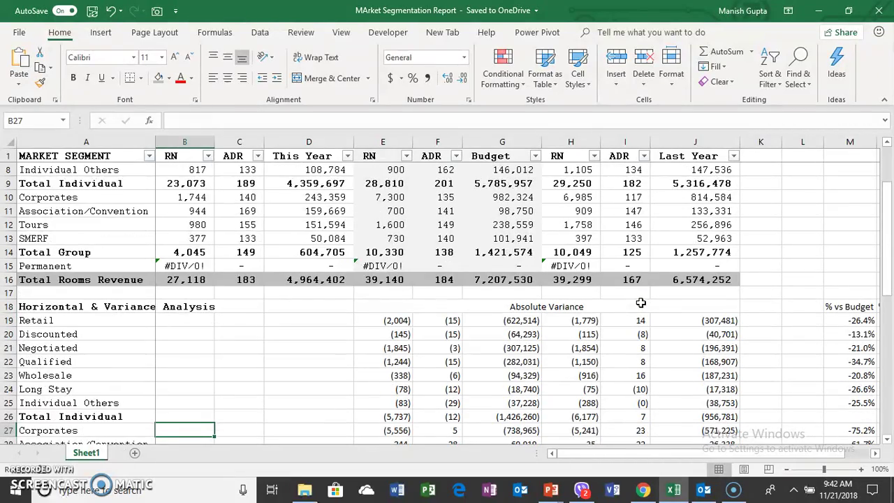
key("Down")
key("Down")
key("Down")
key("Down")
key("Down")
key("Down")
key("Down")
key("Down")
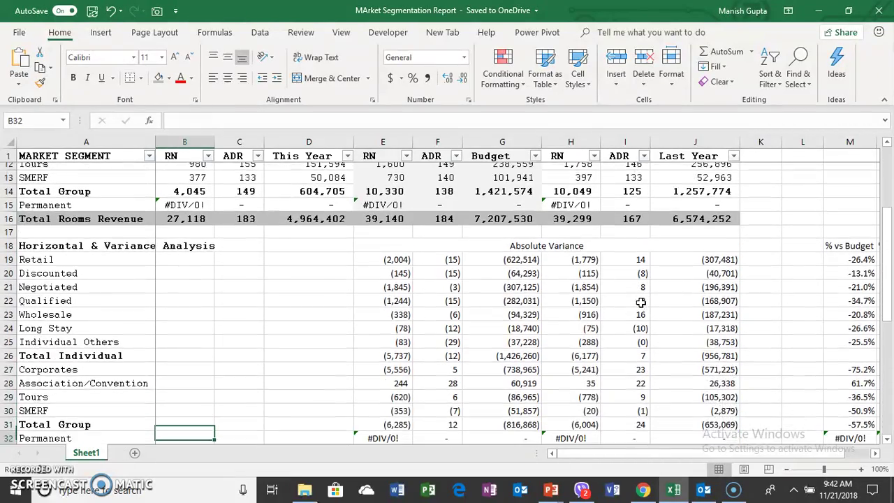
key("Up")
key("Up")
key("Up")
key("Up")
key("Up")
key("Up")
key("Up")
key("Up")
key("Up")
key("Up")
key("Up")
key("Up")
key("Up")
key("Up")
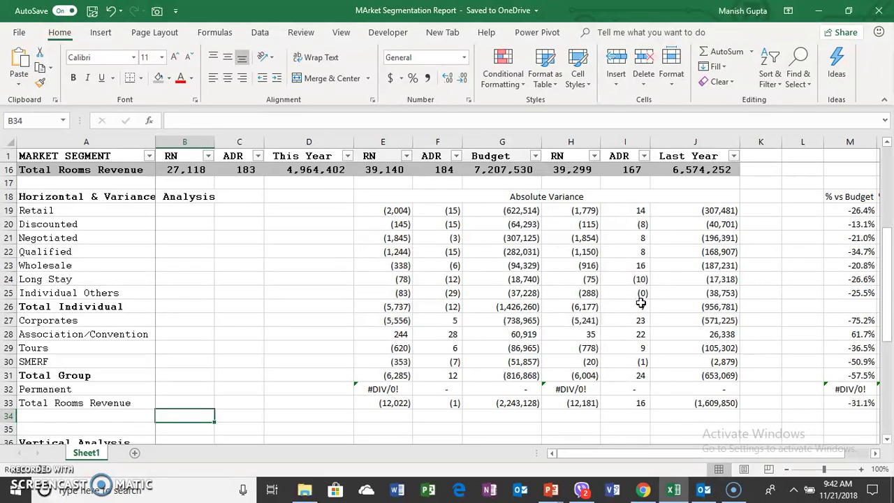
key("Right")
key("Right")
key("Right")
key("Up")
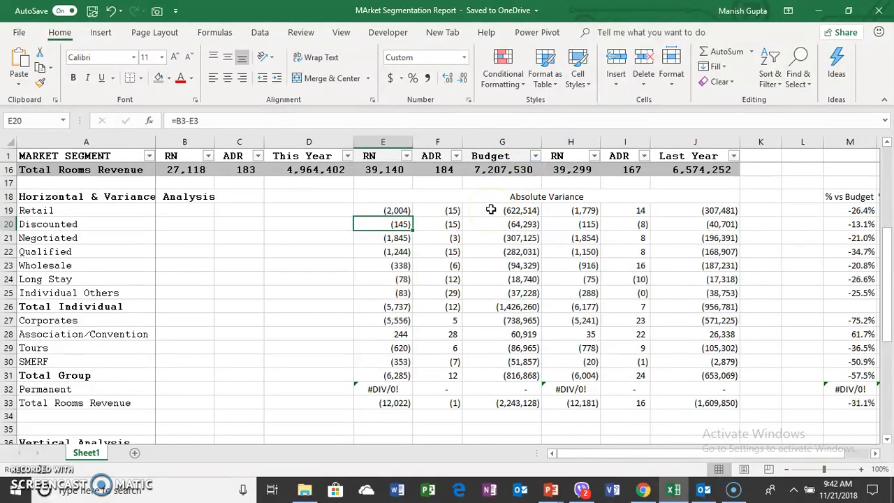
key("Up")
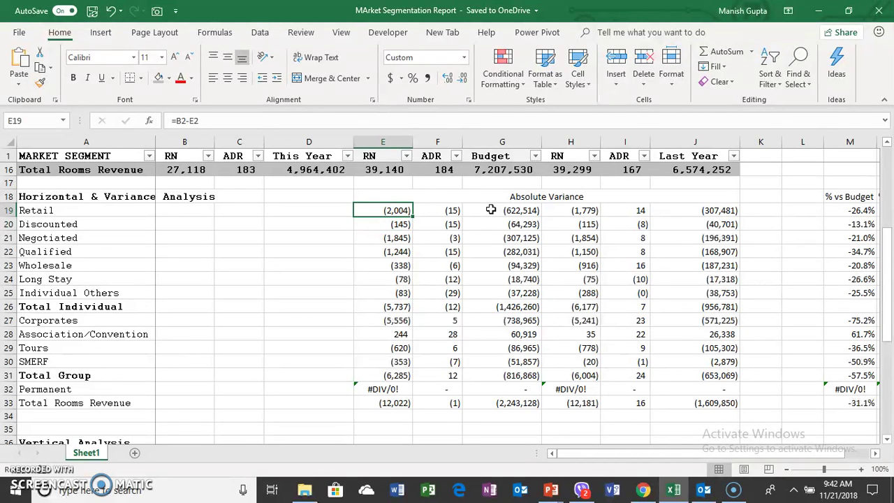
key("Right")
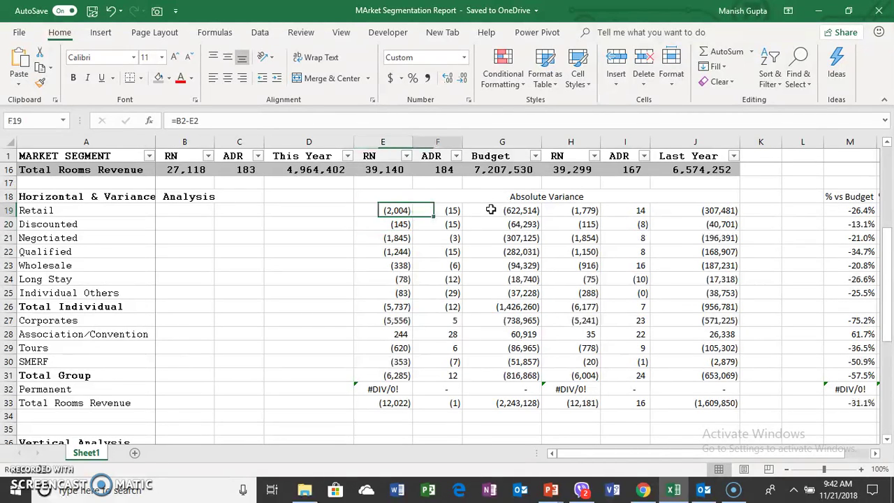
key("Right")
key("Left")
key("Left")
key("Up")
key("Up")
key("Up")
key("Up")
key("Up")
key("Up")
key("Up")
key("Up")
key("Up")
key("Up")
key("Up")
key("Up")
key("Up")
key("Up")
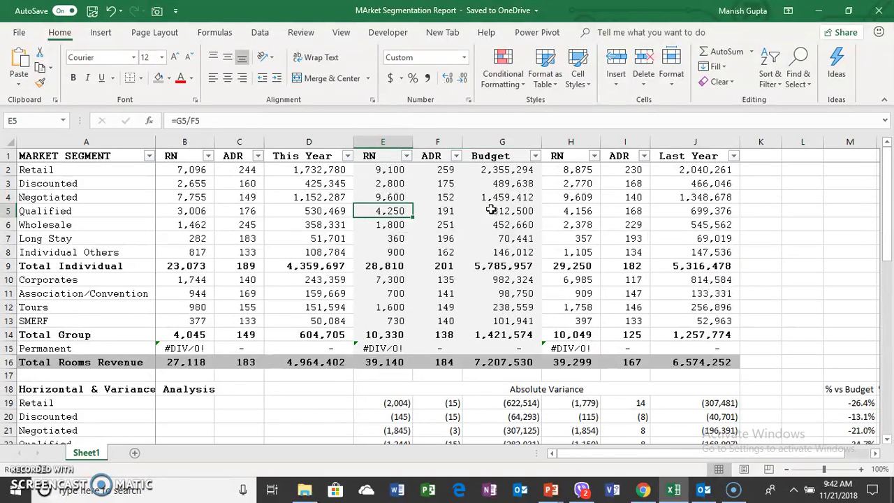
key("Down")
key("Down")
key("Down")
key("Down")
key("Down")
key("Down")
key("Down")
key("Down")
key("Down")
key("Down")
key("Down")
key("Down")
key("Down")
key("Down")
key("Down")
key("Up")
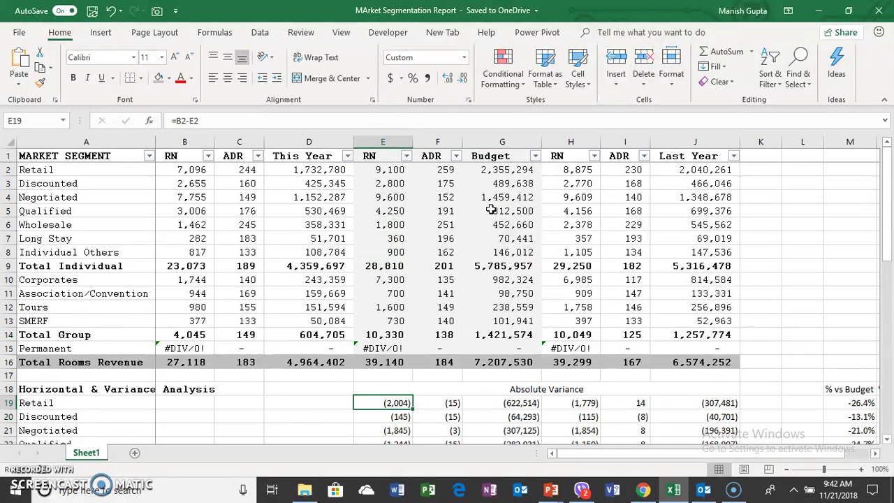
key("F2")
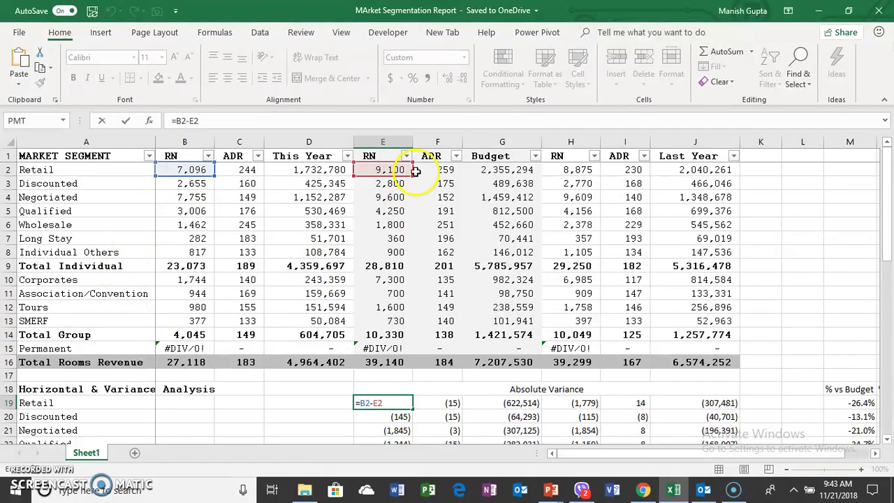
left_click(273, 412)
key("Up")
key("Right")
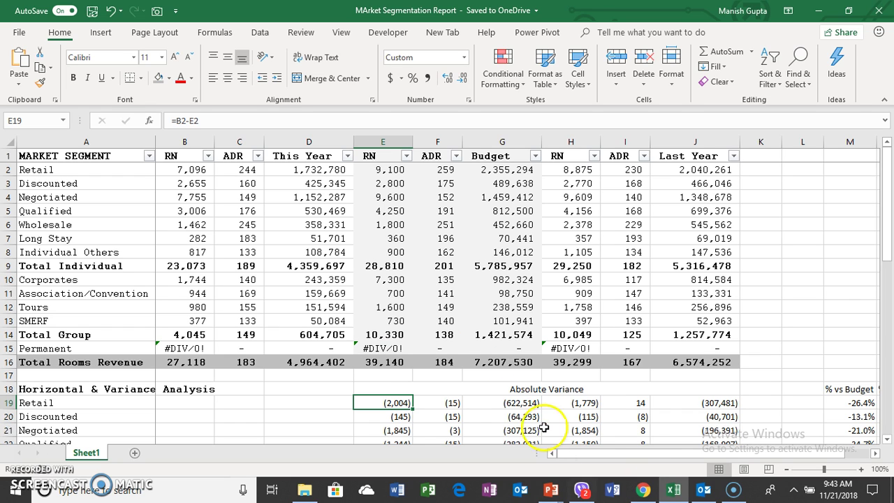
left_click(520, 415)
key("Down")
key("Down")
key("Down")
key("Down")
key("Down")
key("Down")
key("Down")
key("Down")
key("Down")
key("Down")
key("Down")
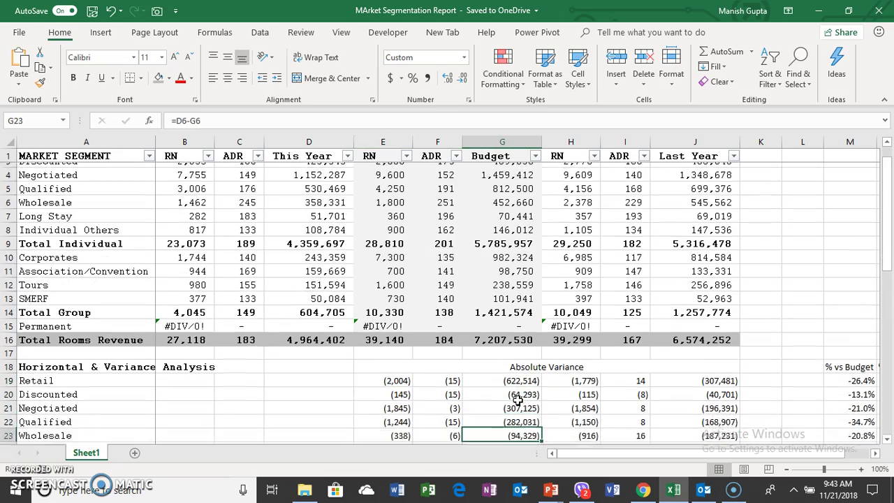
key("Down")
key("Down")
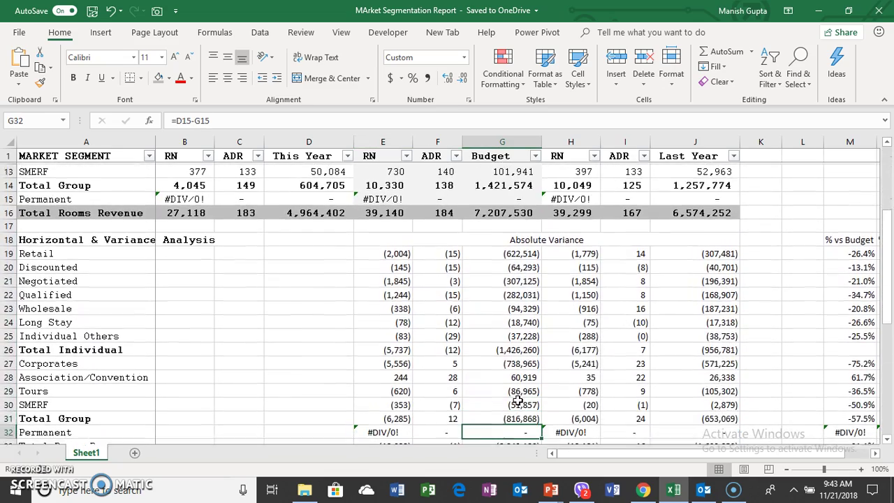
key("Up")
key("Up")
key("Up")
key("Up")
key("Up")
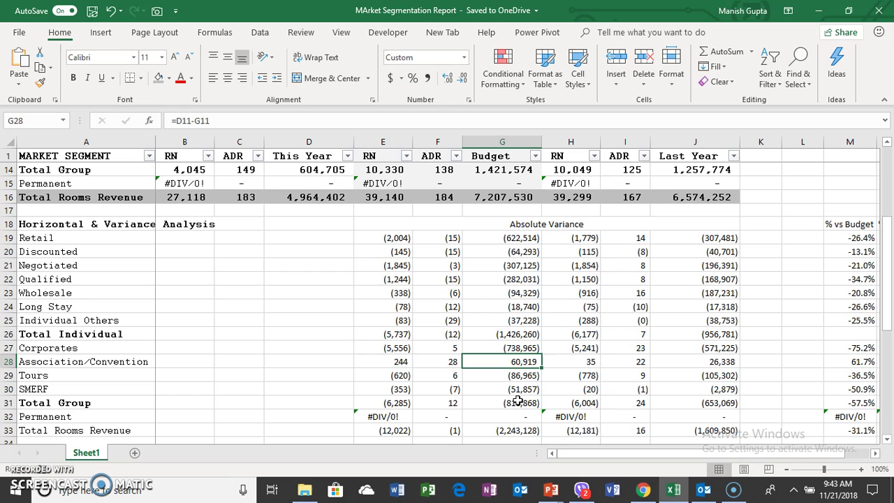
key("Down")
key("Down")
key("Down")
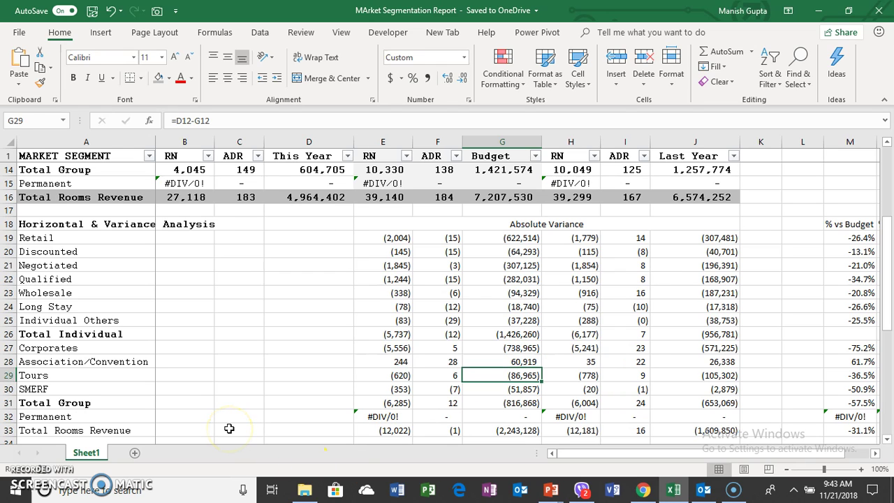
key("Down")
key("Down")
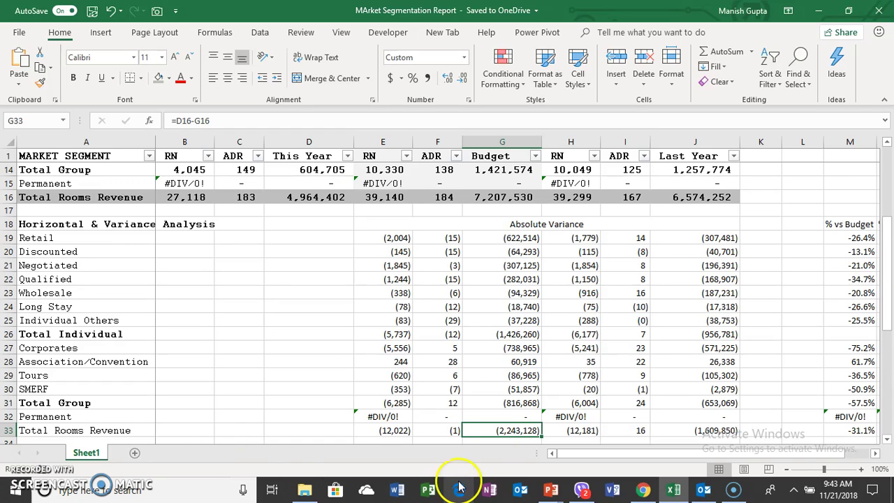
left_click(500, 439)
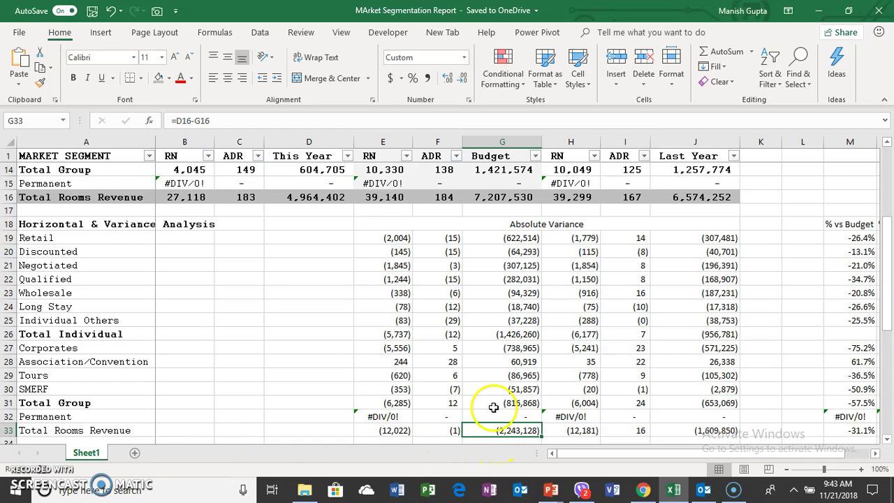
left_click(695, 430)
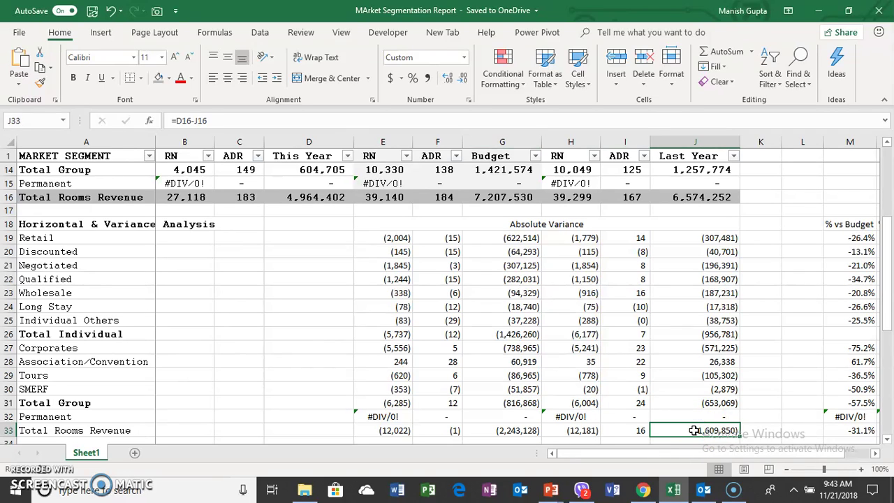
key("Right")
key("Right")
key("Right")
key("Right")
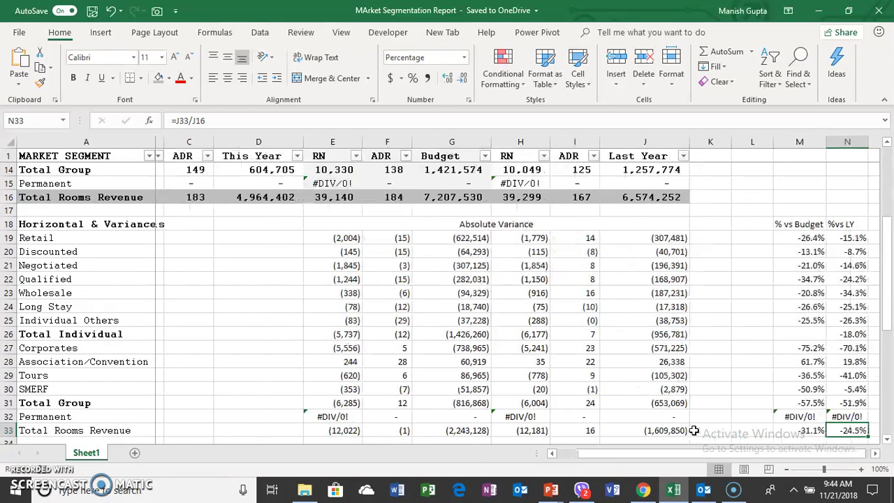
key("Left")
key("Up")
key("Up")
key("Up")
key("Up")
key("Up")
key("Up")
key("Up")
key("Up")
key("Up")
key("Up")
key("Up")
key("Up")
key("Up")
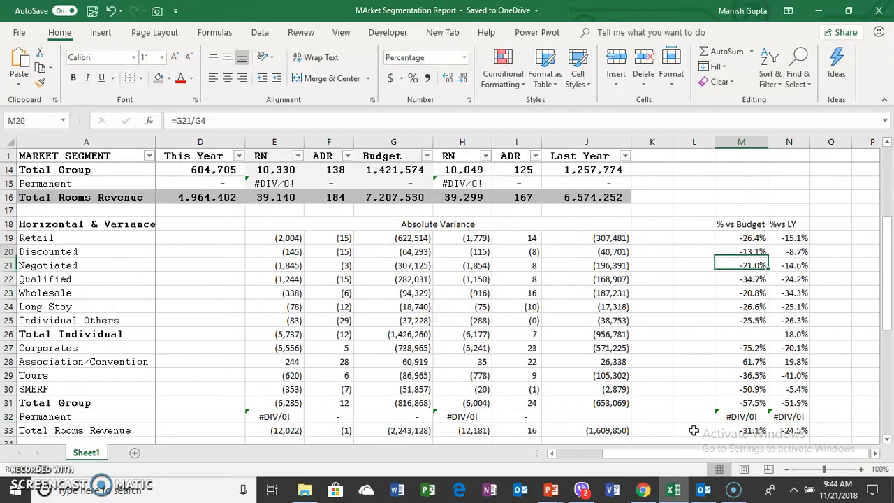
left_click(405, 237)
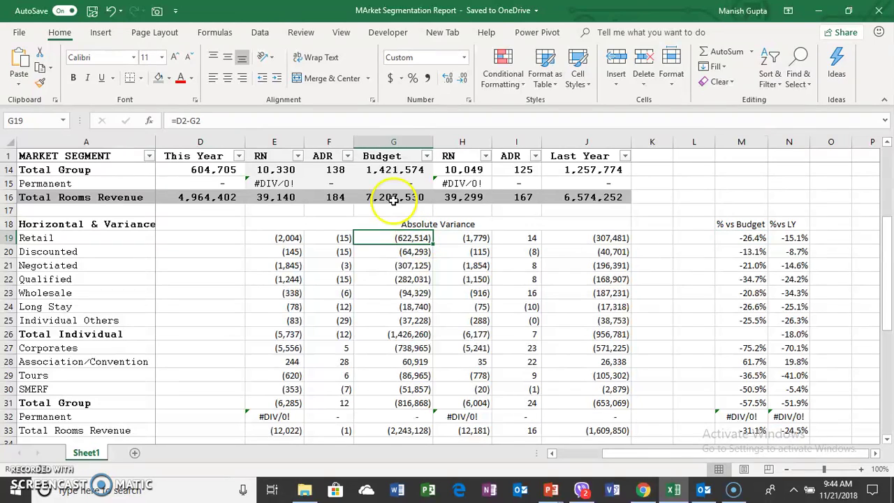
left_click(740, 237)
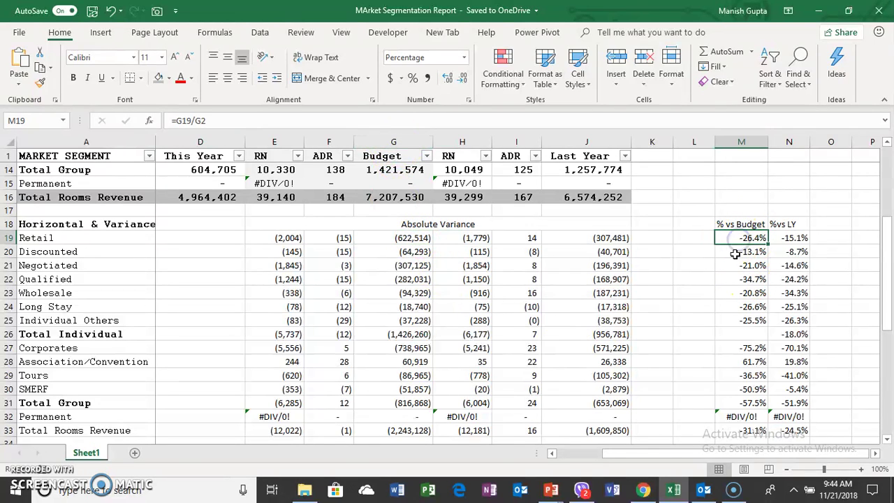
left_click(736, 432)
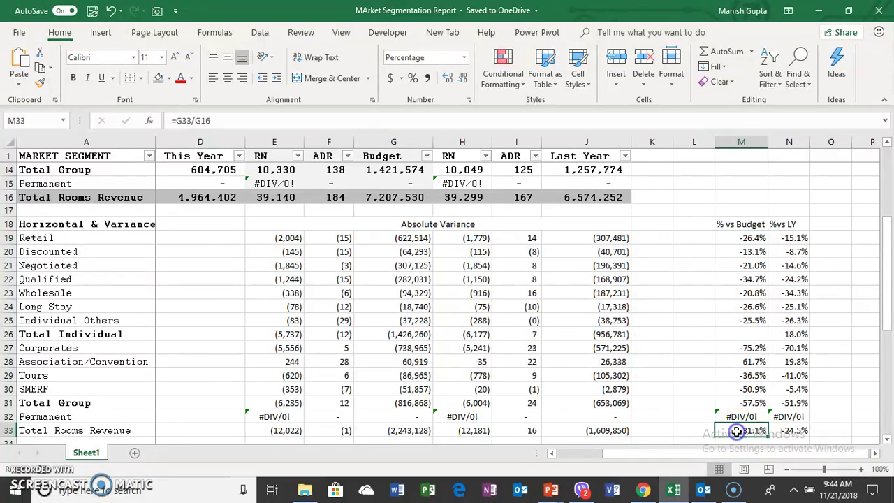
left_click(794, 429)
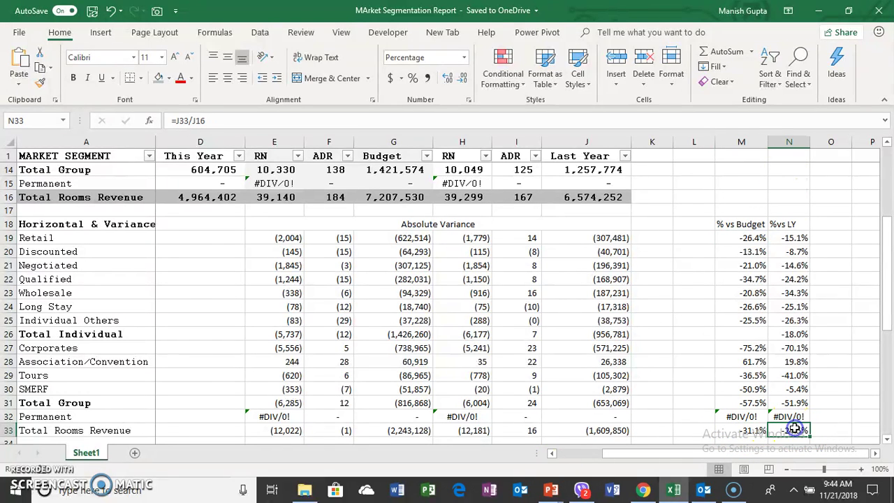
Move from the Total Rooms Revenue last-year variance up to Total Individual's % vs LY cell
left_click(604, 433)
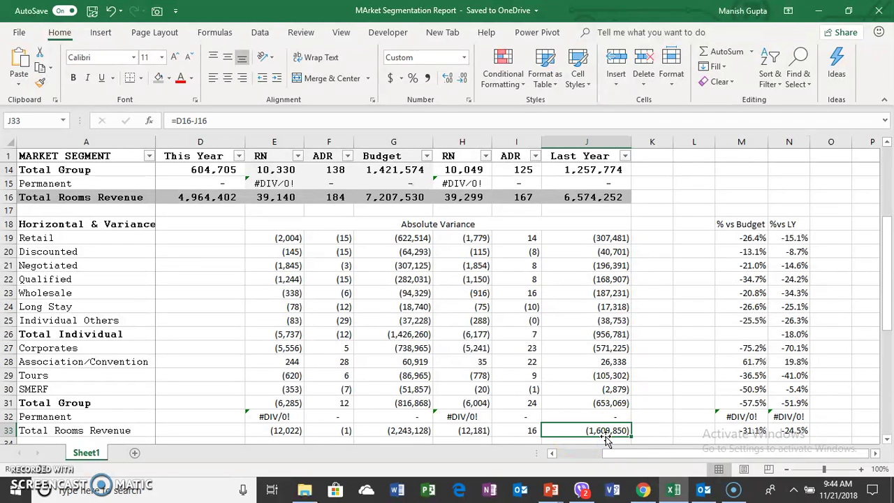
key("Up")
key("Up")
key("Up")
key("Down")
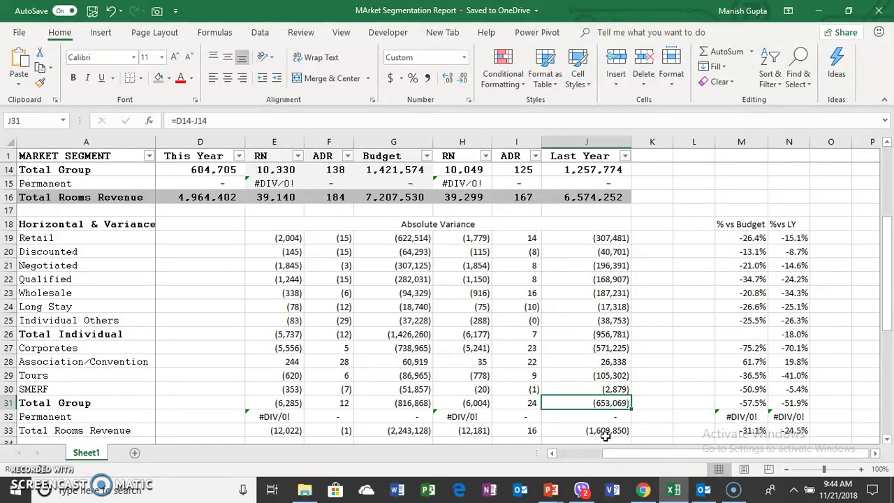
key("Up")
key("Up")
key("Up")
key("Up")
key("Up")
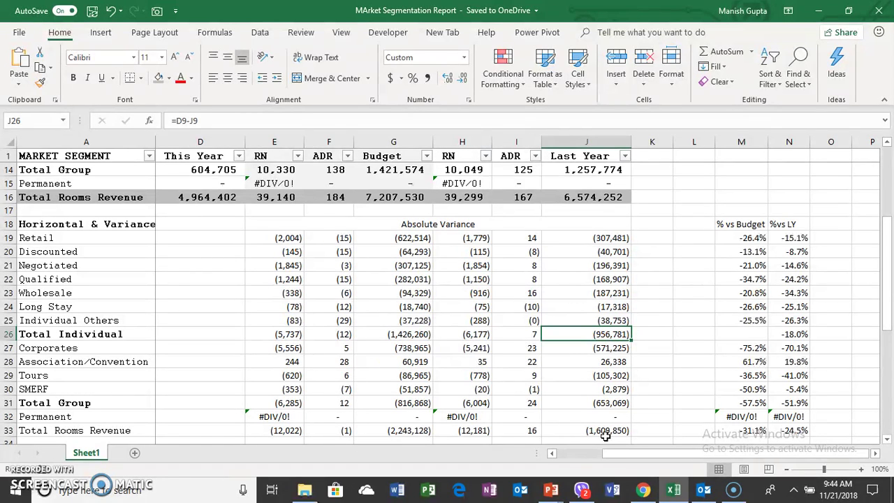
key("Right")
key("Right")
key("Right")
key("Right")
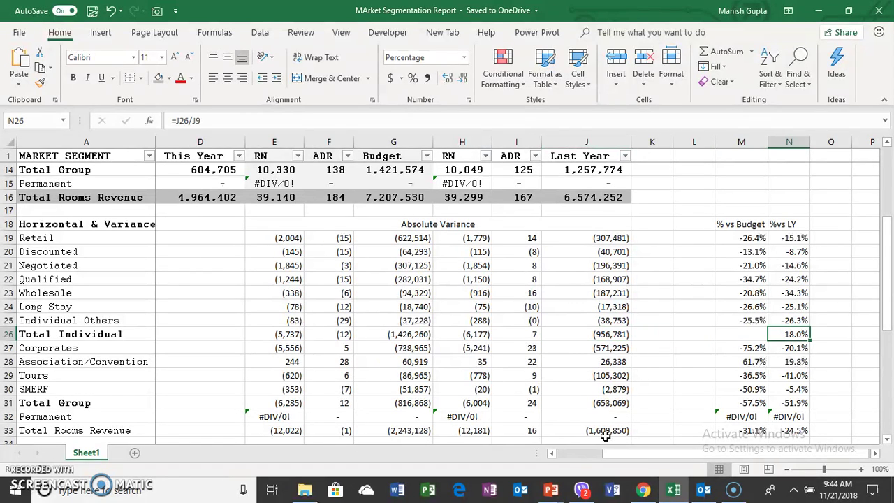
Copy the % vs Budget formula from M25 into M26 so Total Individual shows -24.7%
key("Left")
key("Up")
key("ctrl+c")
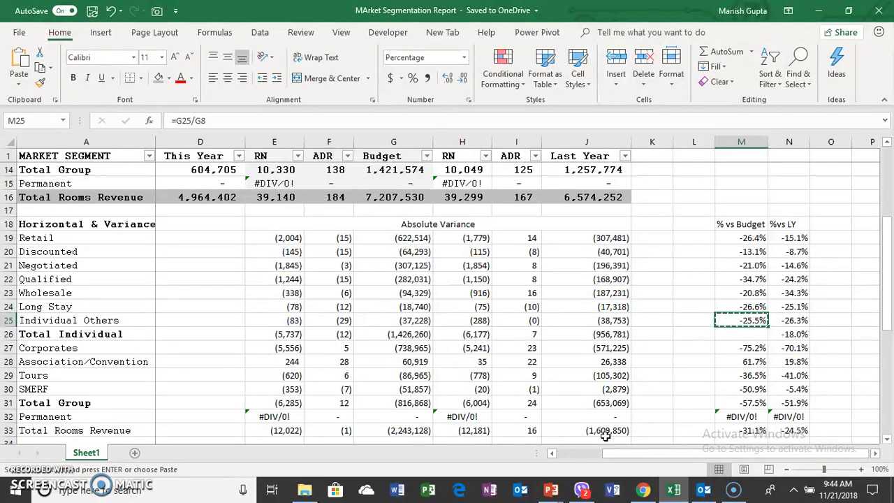
key("Down")
key("Return")
Check the % vs LY values from Total Individual (-18.0%) down to SMERF
key("Right")
key("Down")
key("Up")
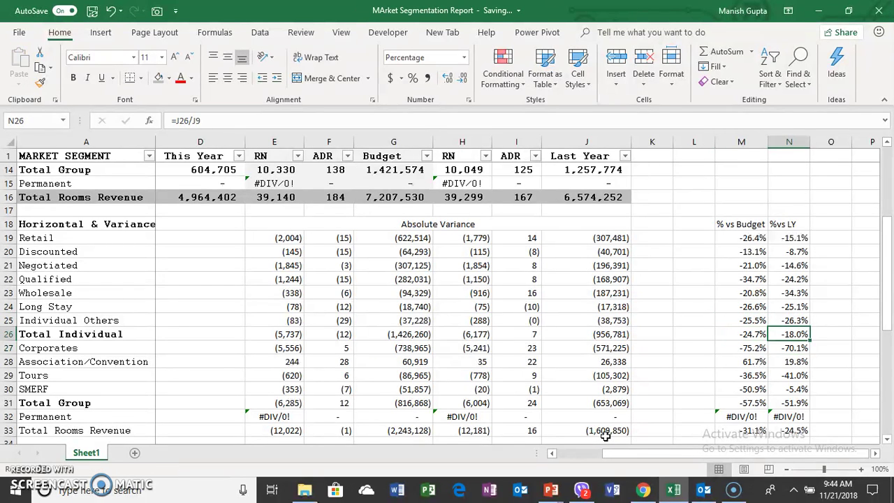
key("Down")
key("Down")
key("Down")
key("Down")
key("Down")
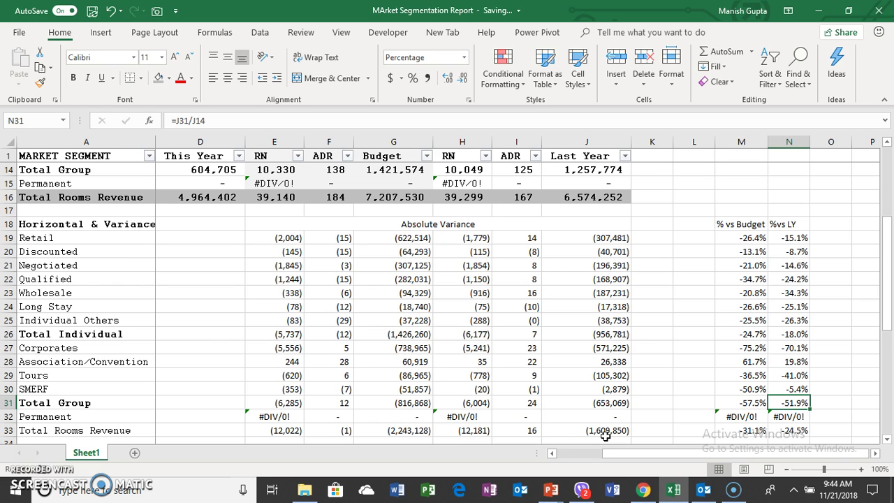
key("Up")
key("Up")
key("Up")
key("Up")
key("Up")
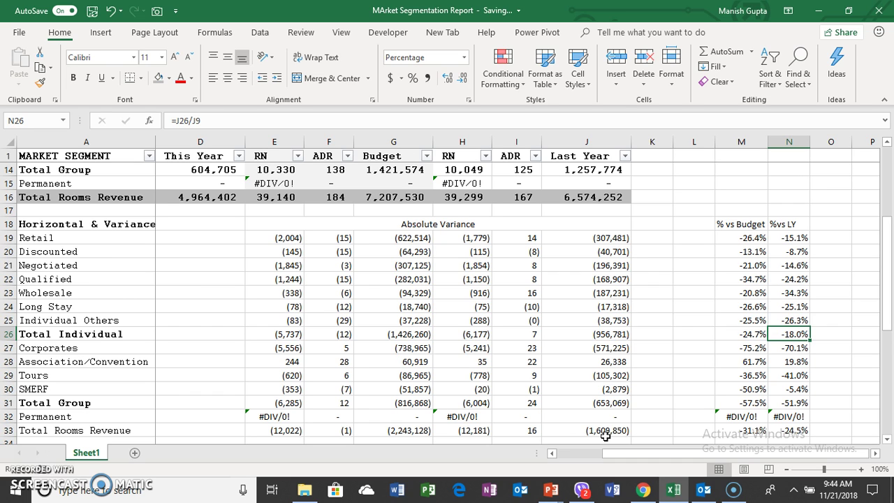
key("Left")
key("Left")
key("Left")
key("Left")
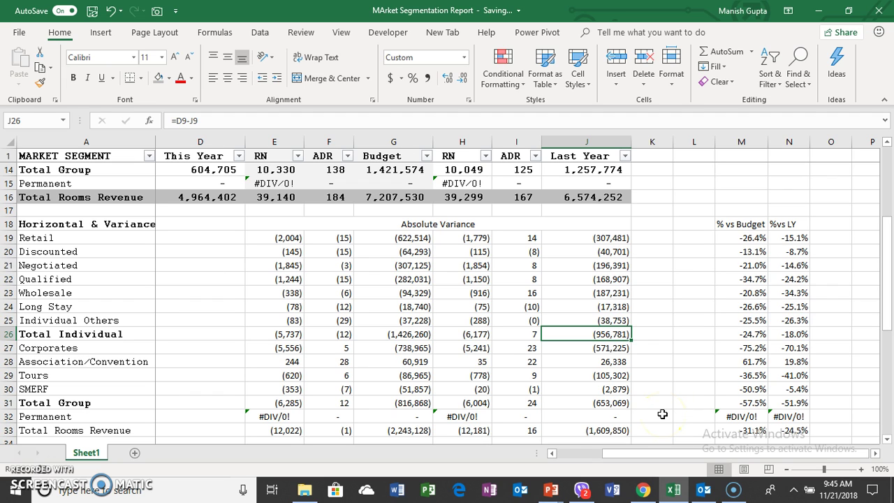
left_click(790, 402)
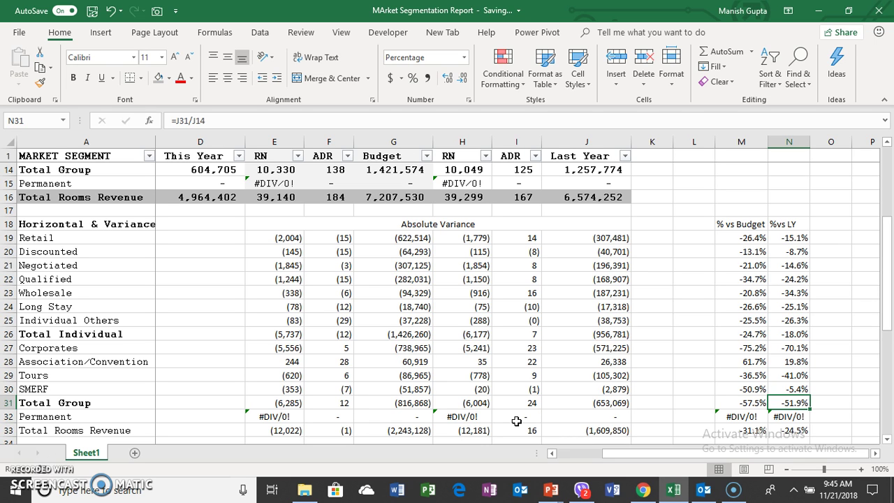
left_click(683, 253)
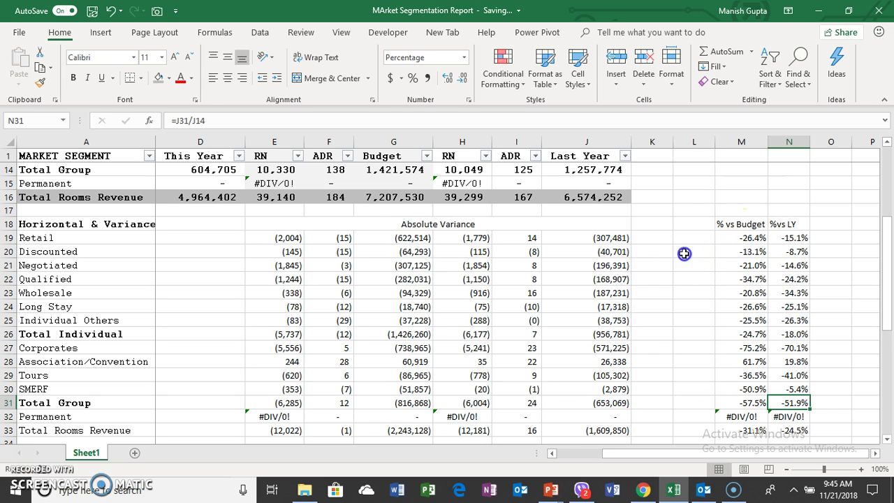